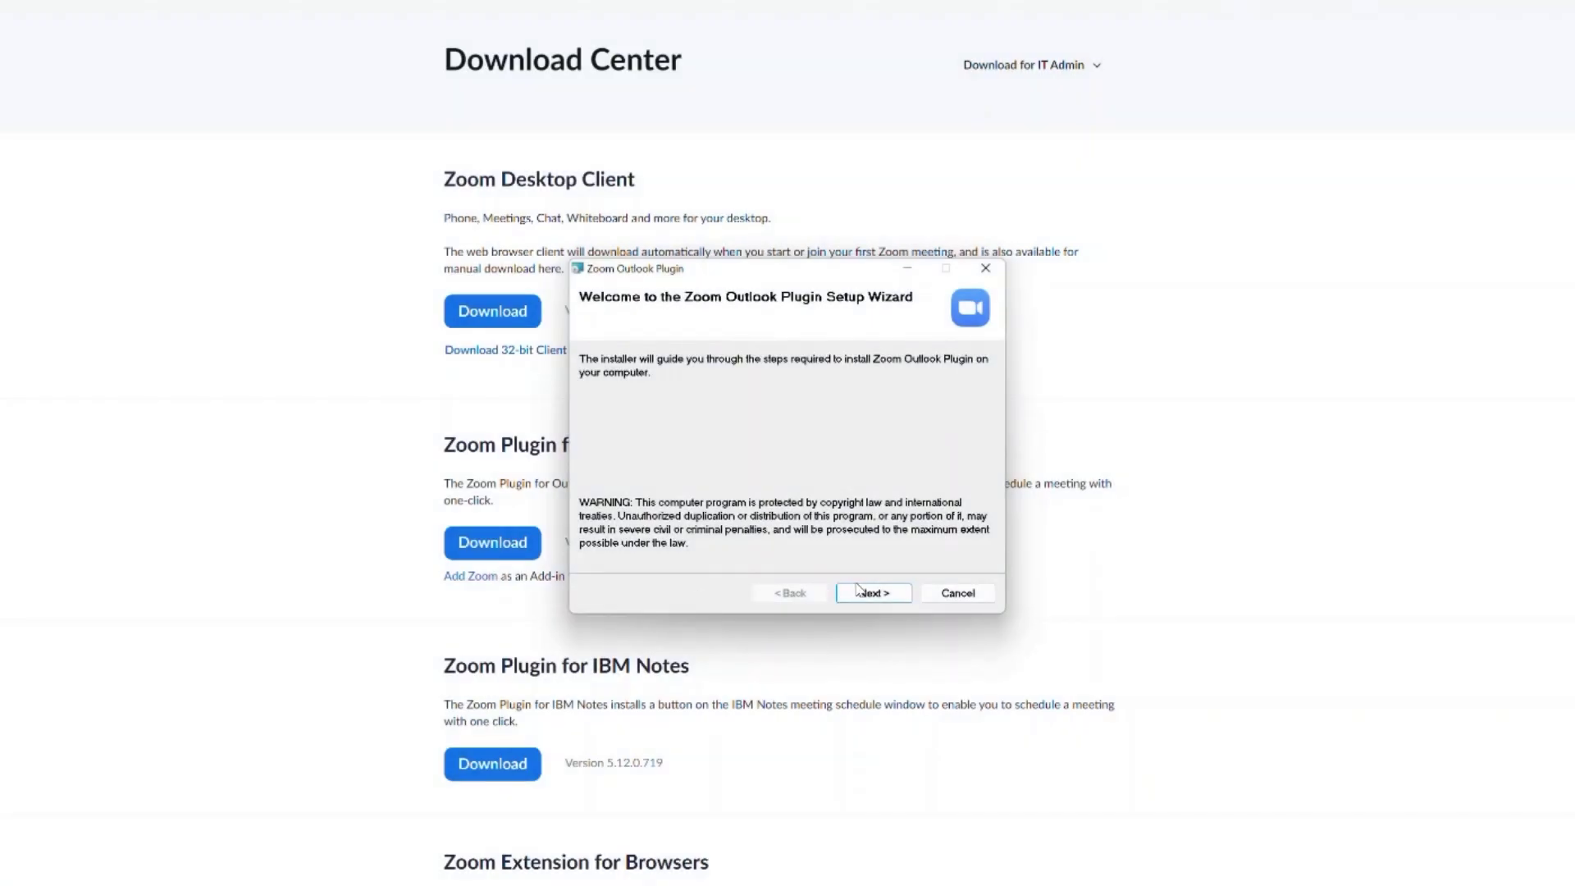
# Install the Zoom Outlook Plugin to its default folder and close the installer
pyautogui.click(858, 589)
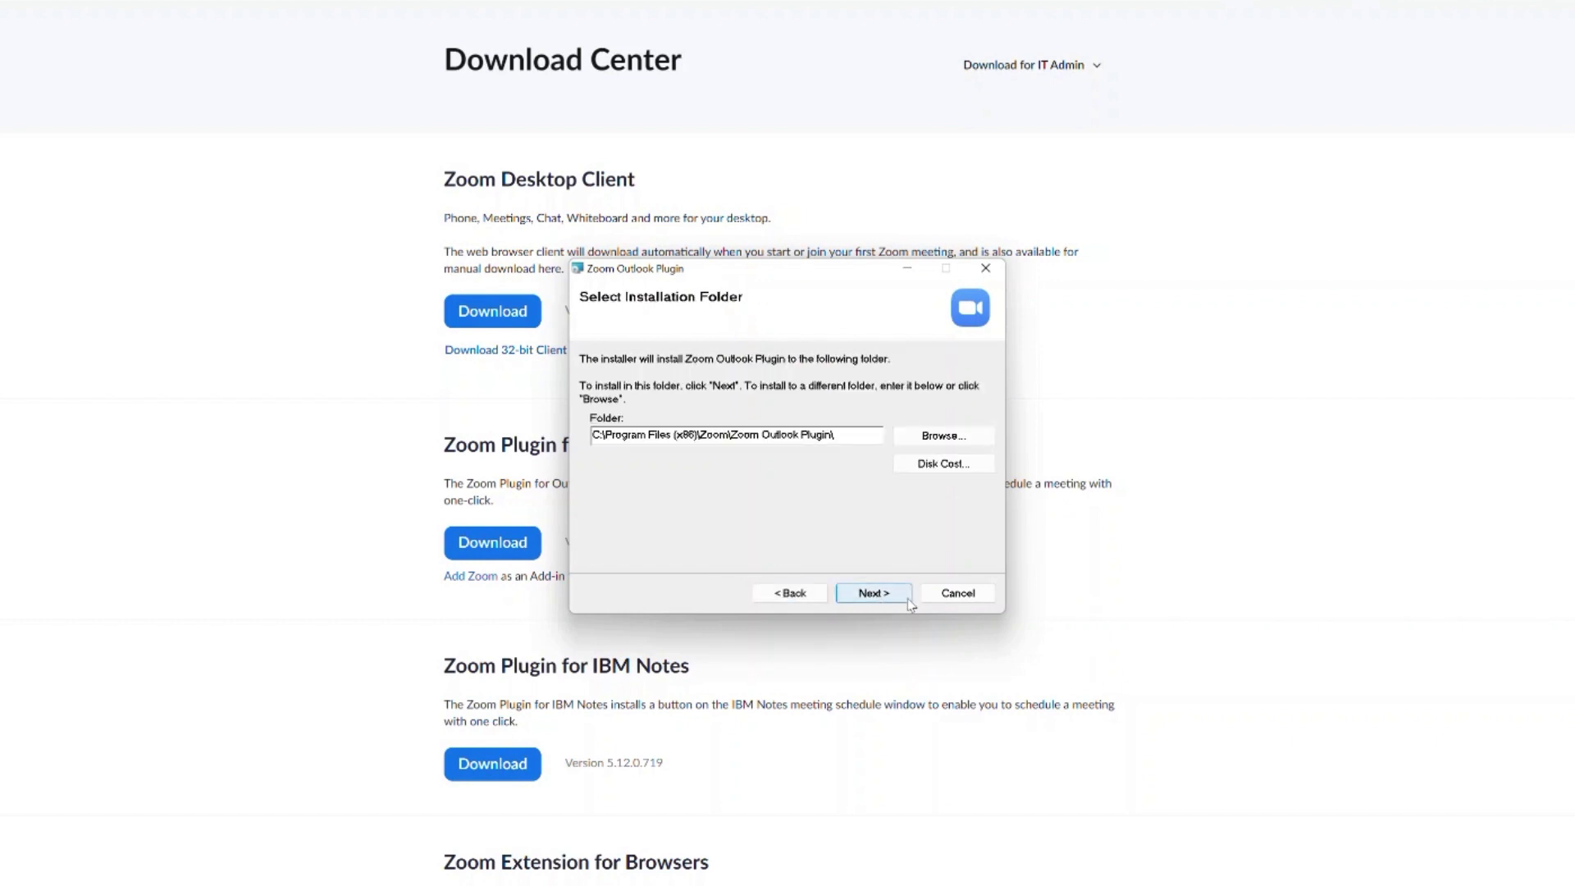
pyautogui.click(908, 597)
pyautogui.click(904, 598)
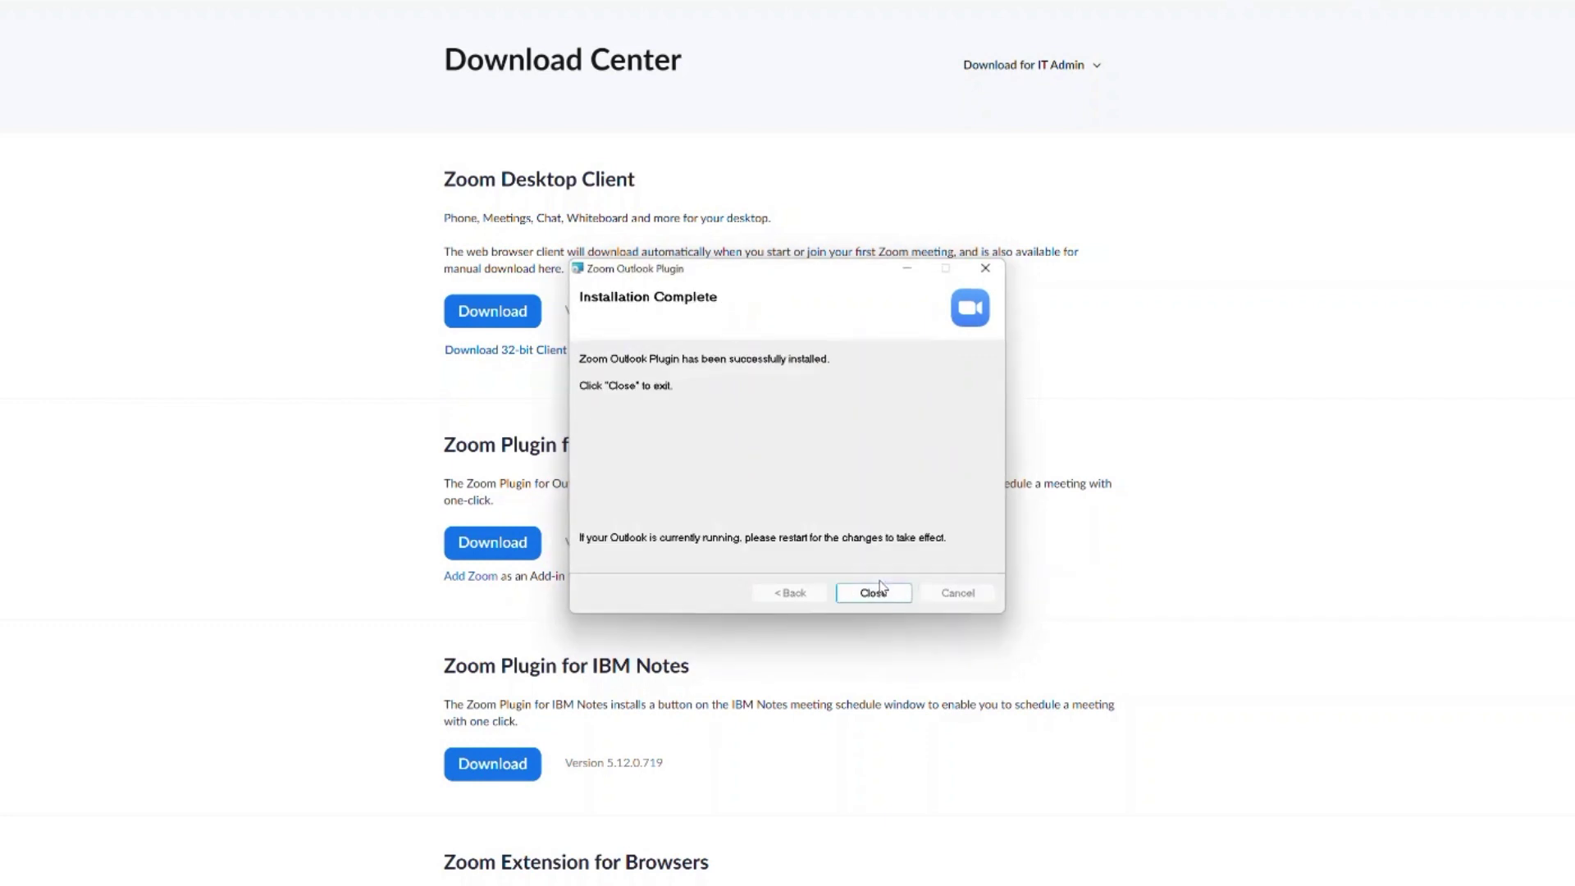
pyautogui.click(876, 592)
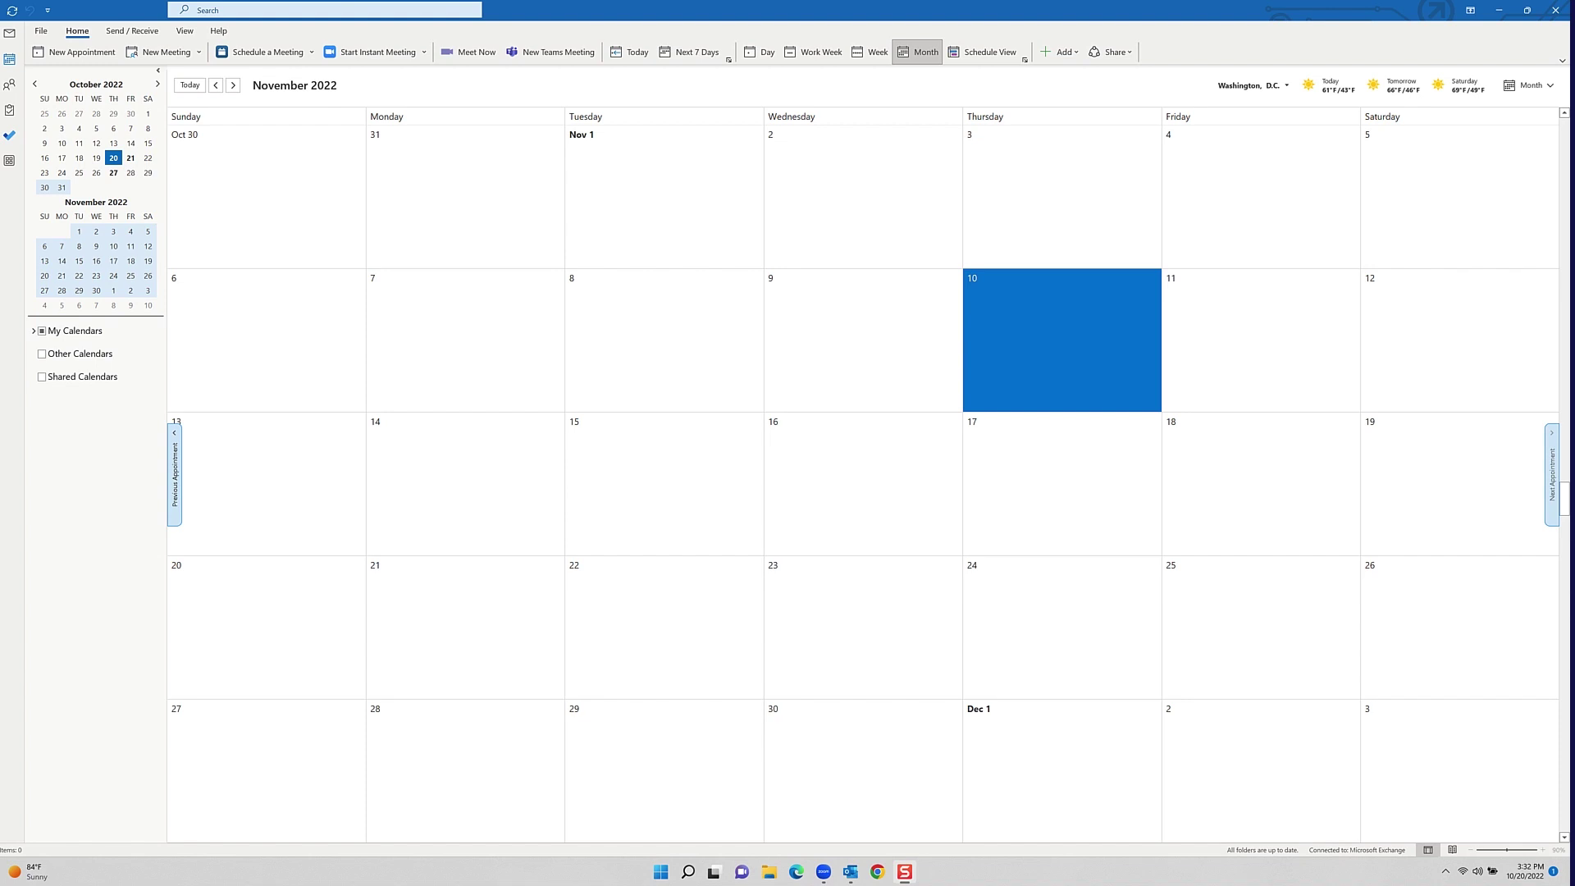
# Bring up the actions menu for November 10 in the calendar month view
pyautogui.rightClick(1055, 328)
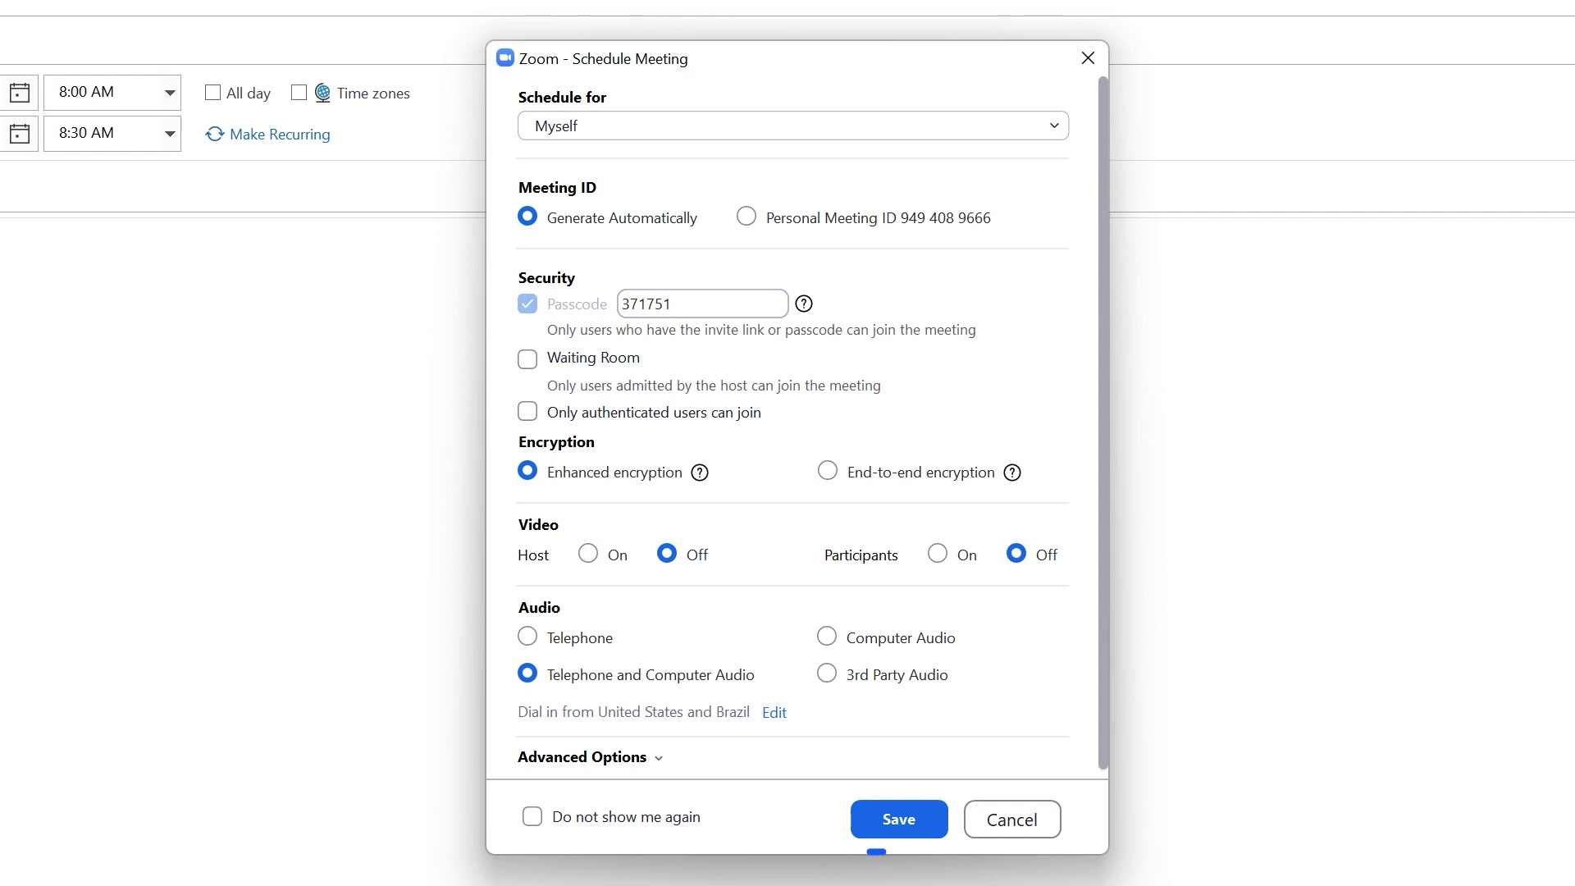
# Save the Zoom meeting settings, with auto-generated meeting ID and passcode, for 'My Next Zoom Meeting!'
pyautogui.click(898, 818)
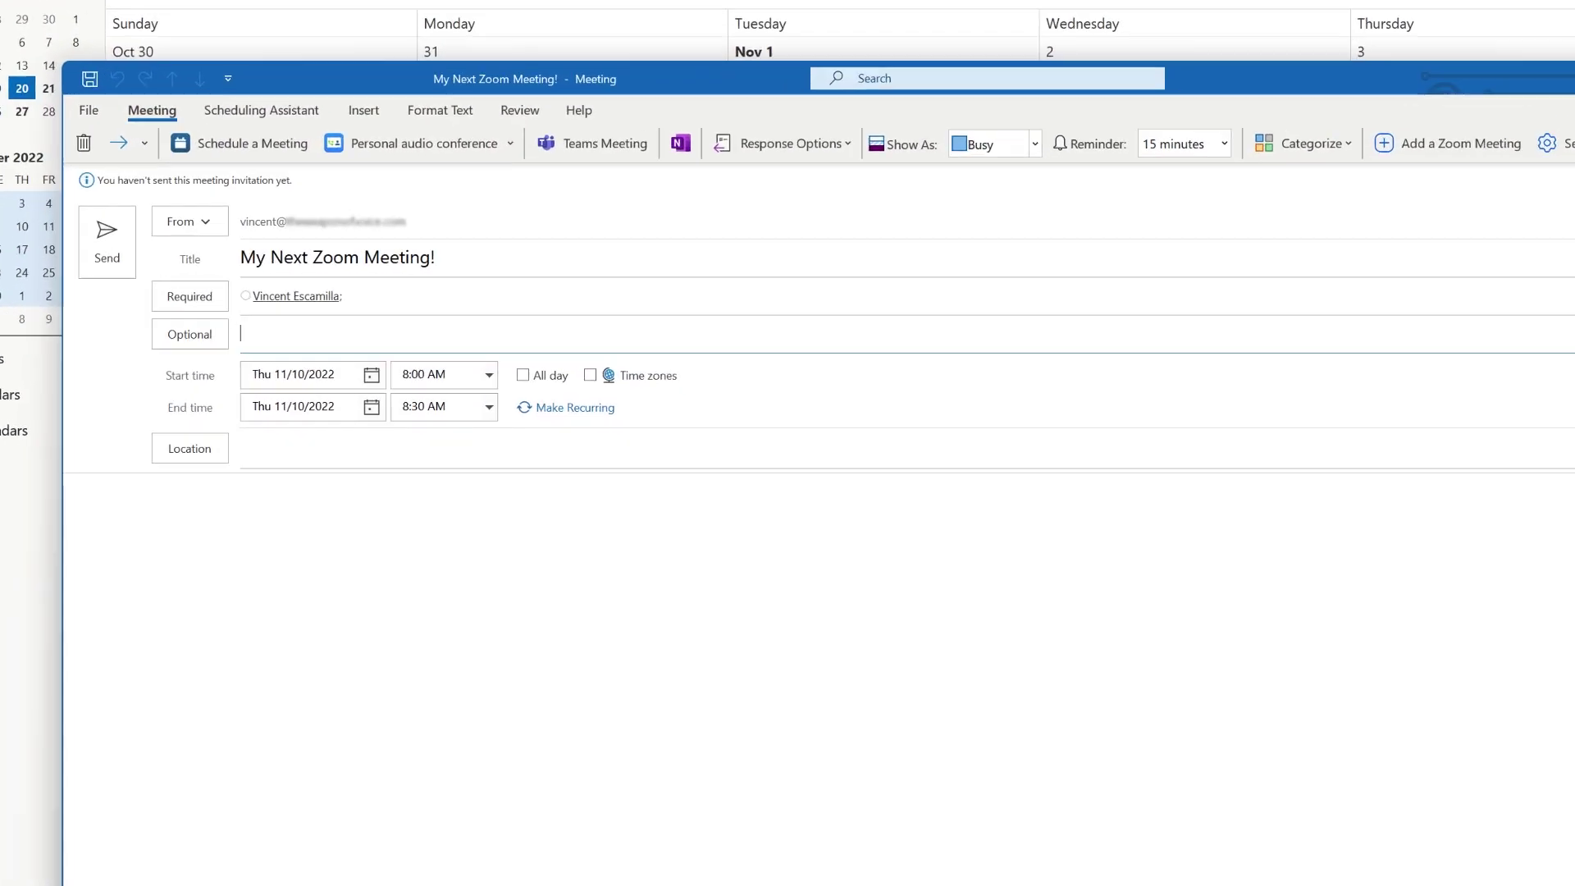